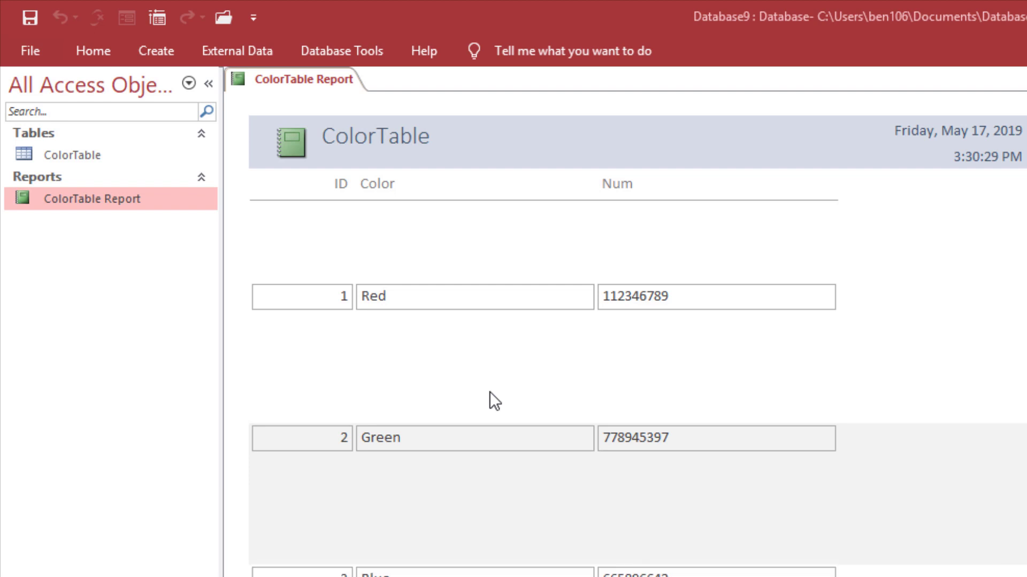
# Open the ColorTable Report in Design View
pyautogui.rightClick(100, 203)
pyautogui.click(162, 261)
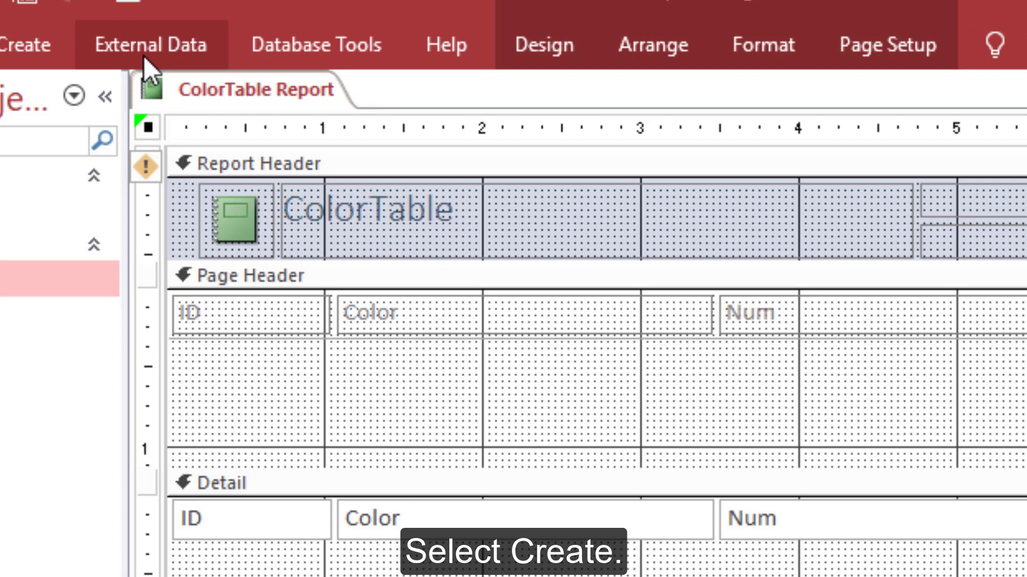
pyautogui.click(26, 46)
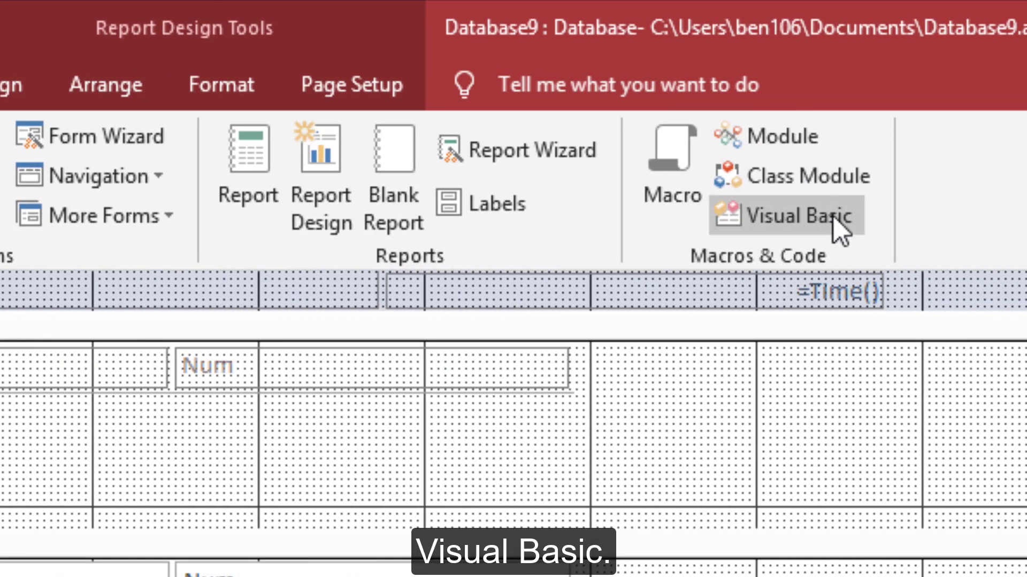
# Open the VBA editor and import IDAutomation_QRCode_Native_Barcode_VBA.bas into the project
pyautogui.click(833, 217)
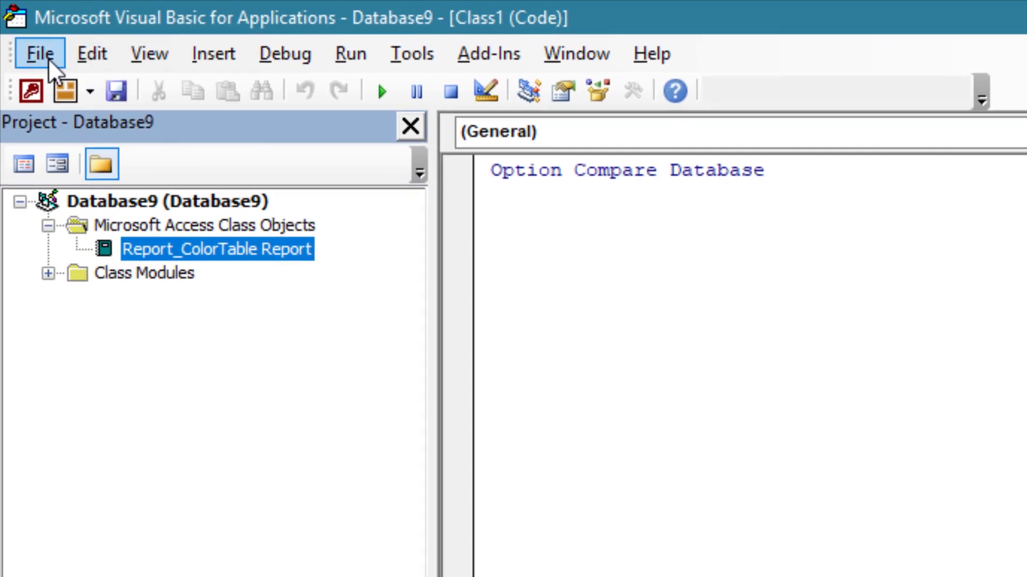
pyautogui.click(48, 57)
pyautogui.click(75, 123)
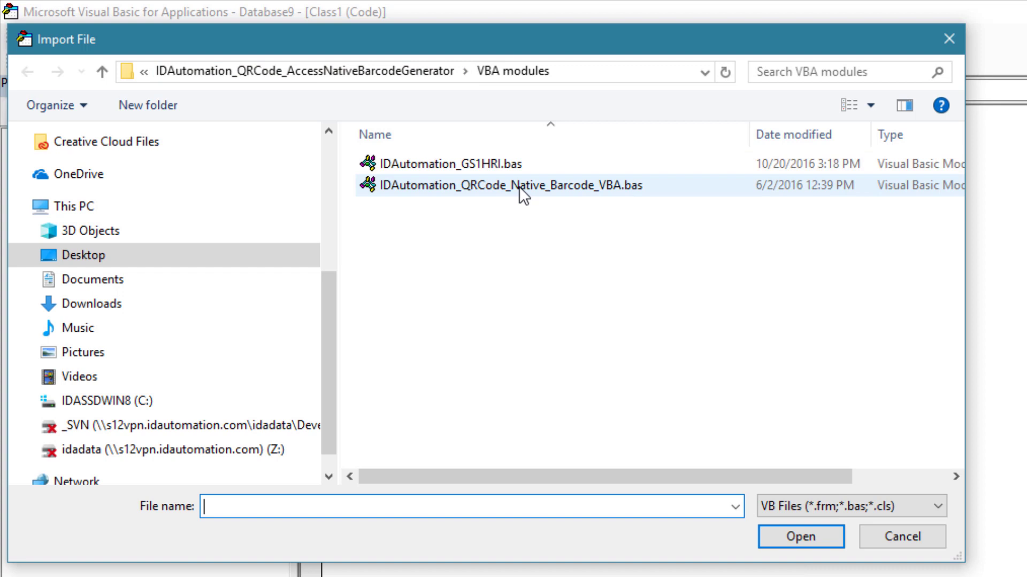
pyautogui.doubleClick(518, 186)
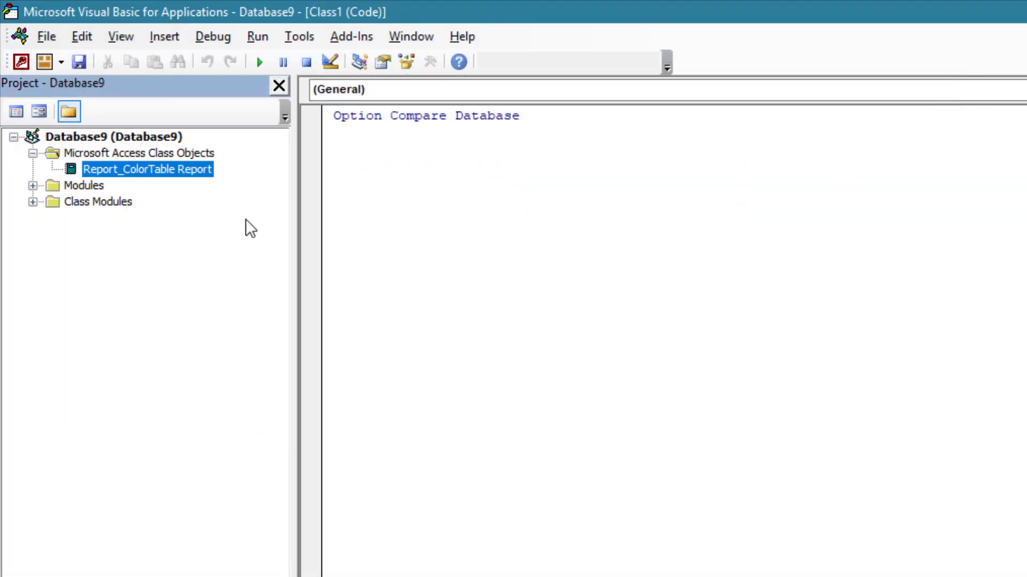
# Expand Modules, widen the project tree, and open the imported QR code module's code
pyautogui.click(32, 186)
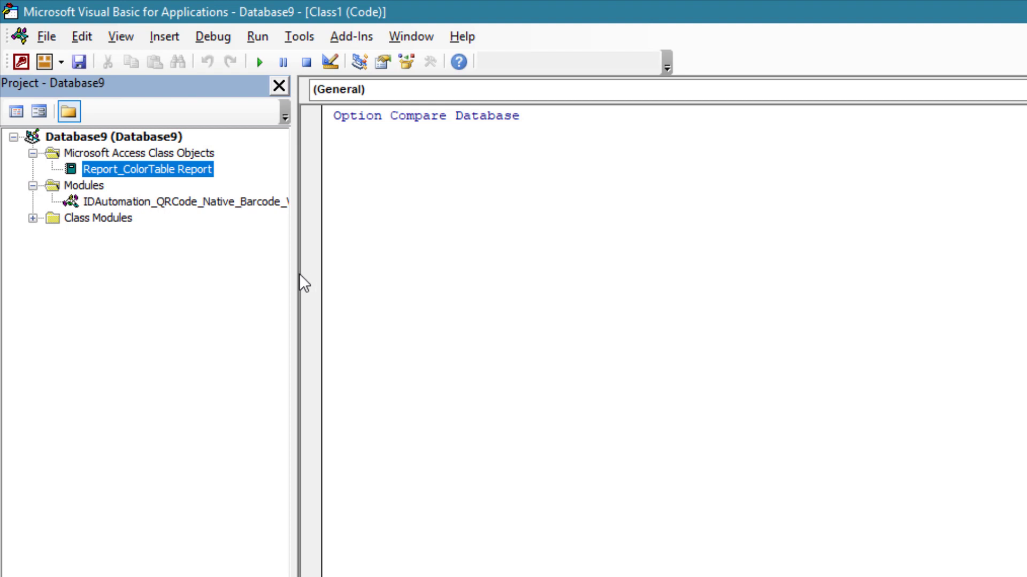
pyautogui.moveTo(298, 294); pyautogui.dragTo(448, 271)
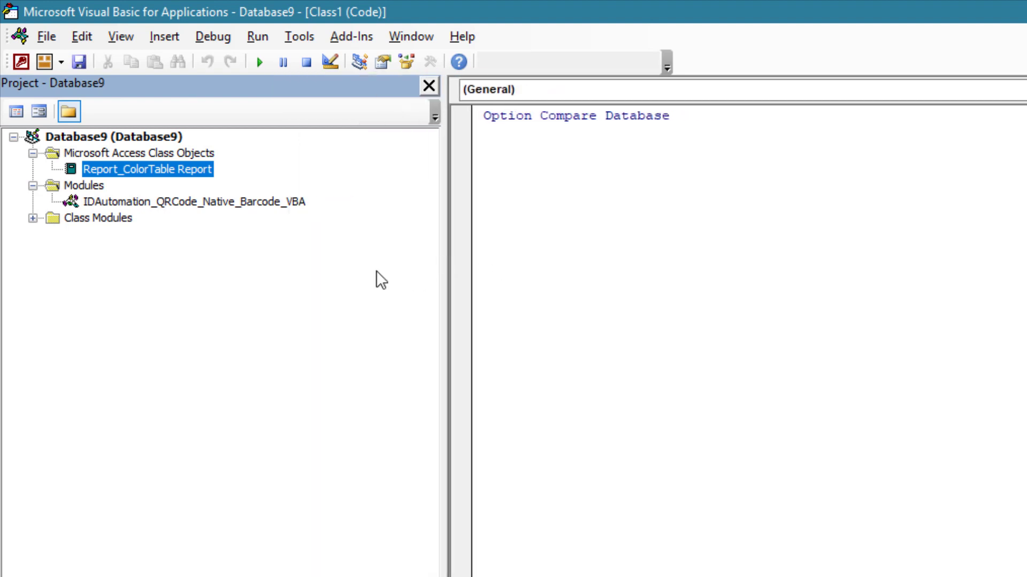
pyautogui.doubleClick(270, 203)
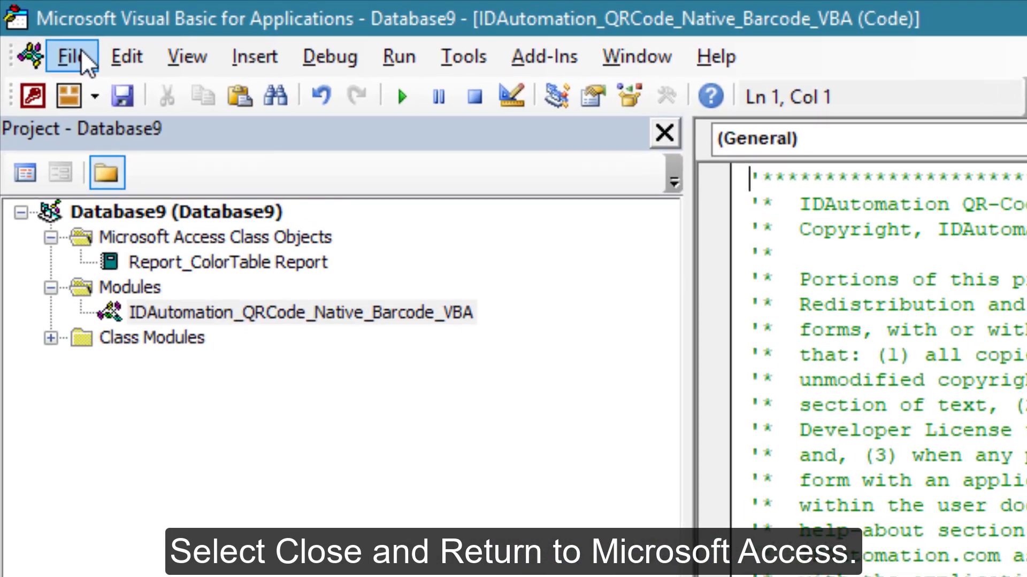
pyautogui.click(47, 37)
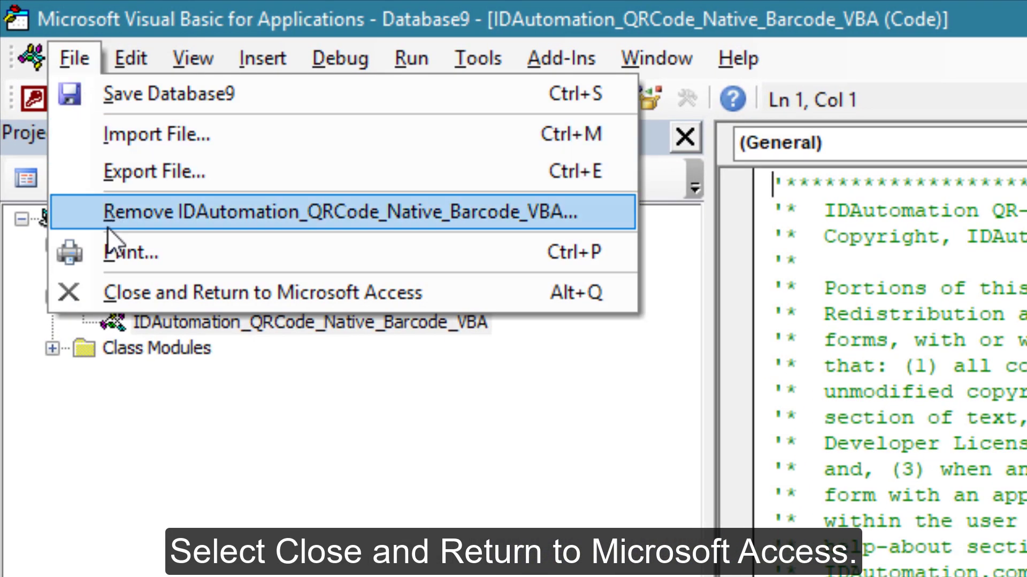
# Return to Access and draw a new text box in the report's Detail section
pyautogui.click(115, 294)
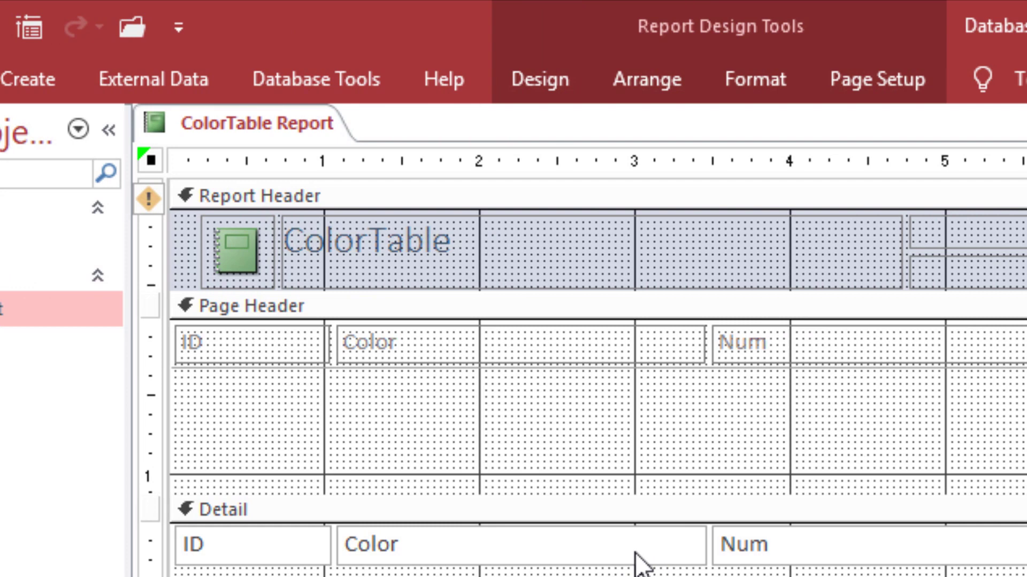
pyautogui.click(561, 79)
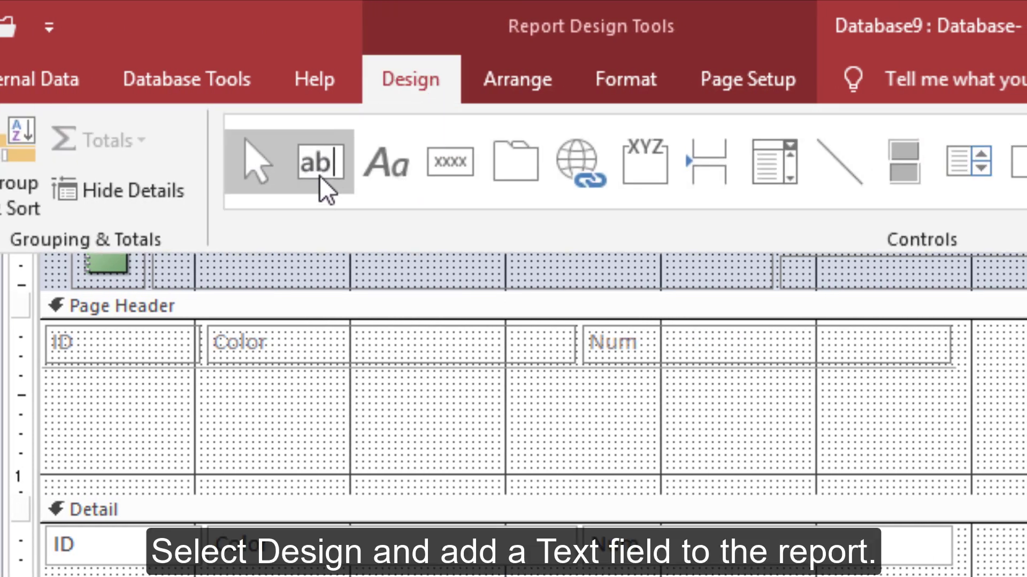
pyautogui.click(319, 173)
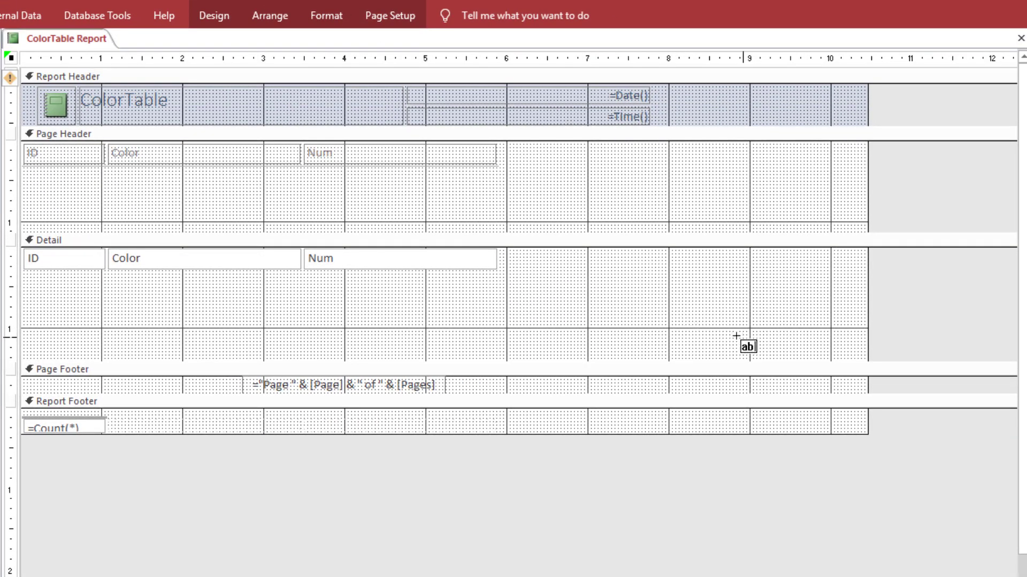
pyautogui.click(567, 271)
# Delete the Text26 label and nudge the unbound text box slightly up and right
pyautogui.click(522, 330)
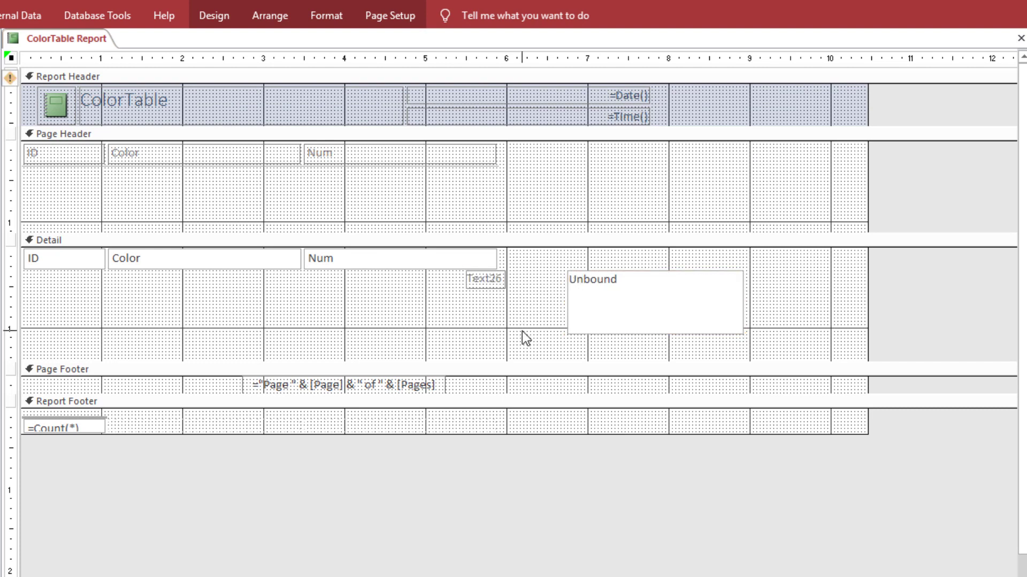
pyautogui.click(489, 280)
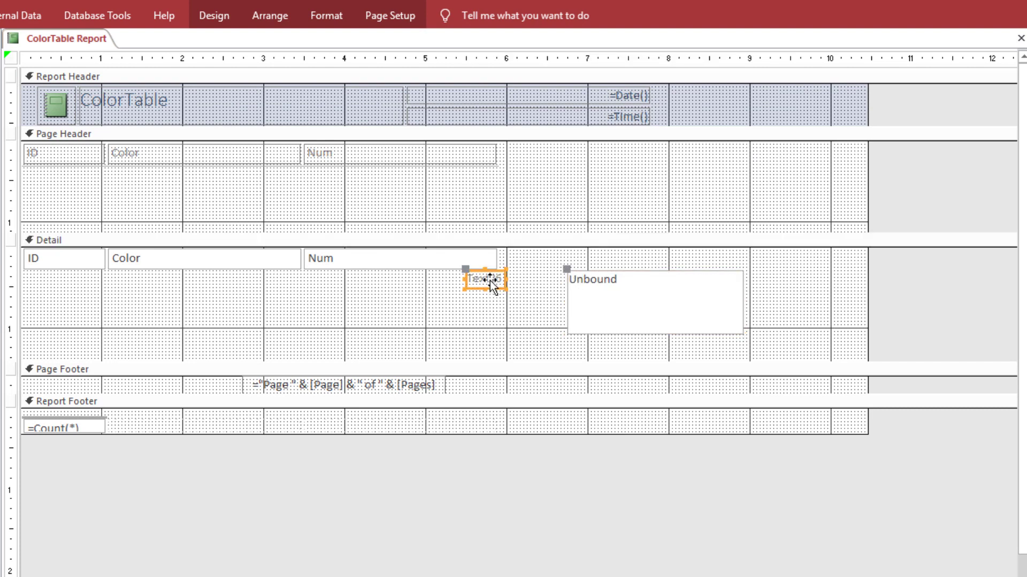
pyautogui.press('Delete')
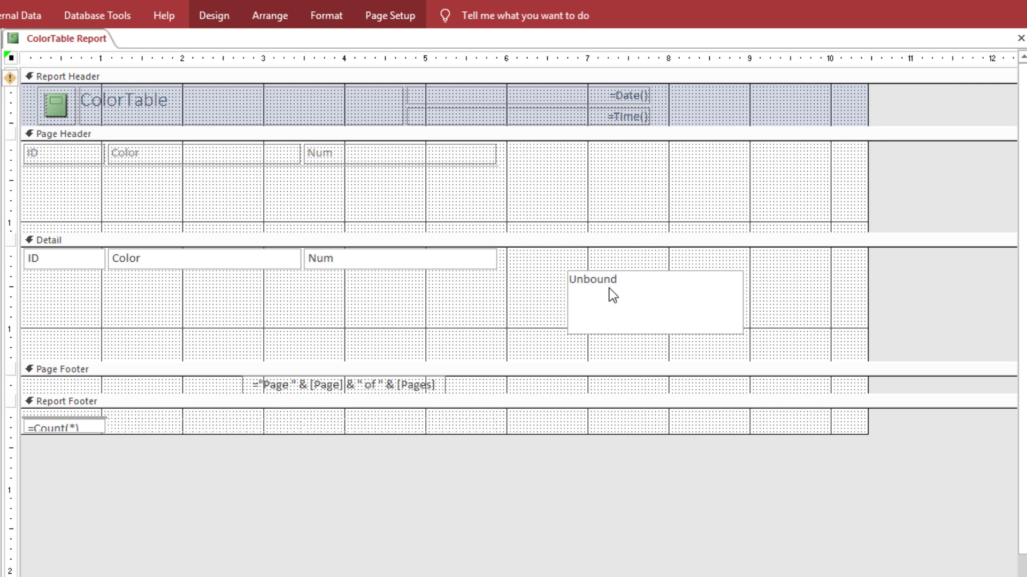
pyautogui.click(639, 296)
pyautogui.moveTo(639, 296)
pyautogui.mouseDown()
pyautogui.moveTo(625, 310)
pyautogui.moveTo(643, 285)
pyautogui.mouseUp()
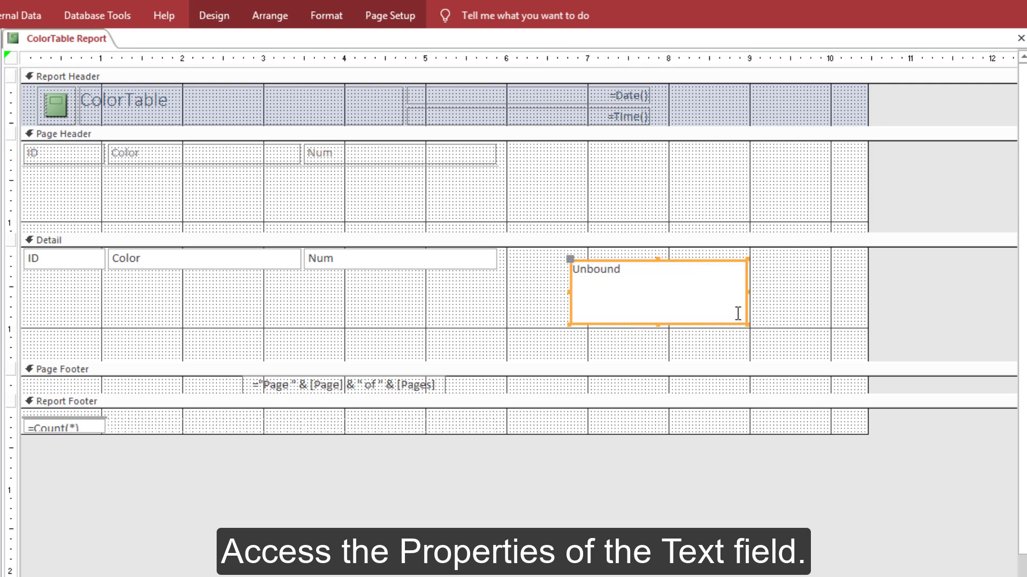
# Rename the text box from Text26 to txtIDAutomationBC1 in its Property Sheet
pyautogui.rightClick(675, 295)
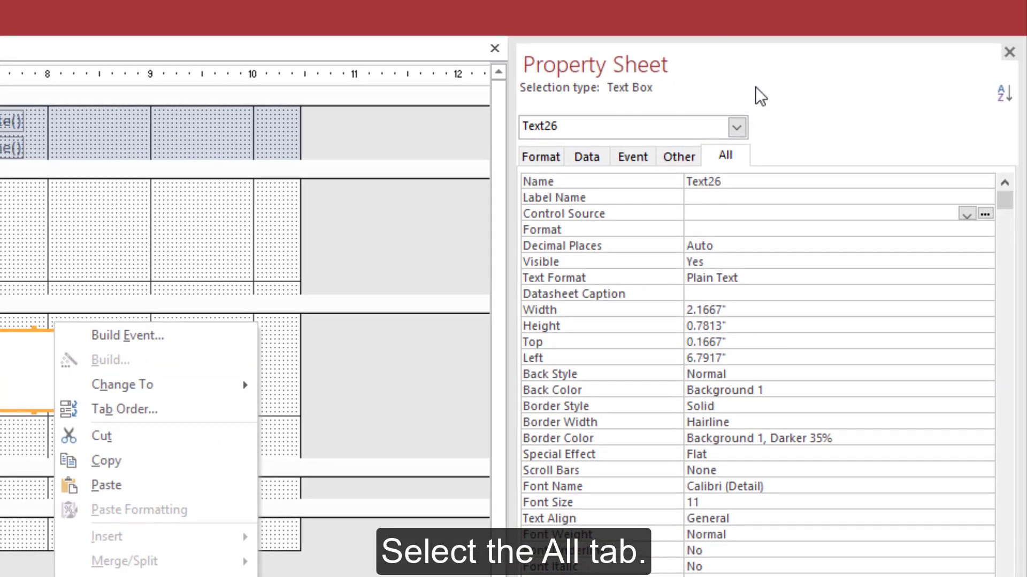
pyautogui.click(756, 86)
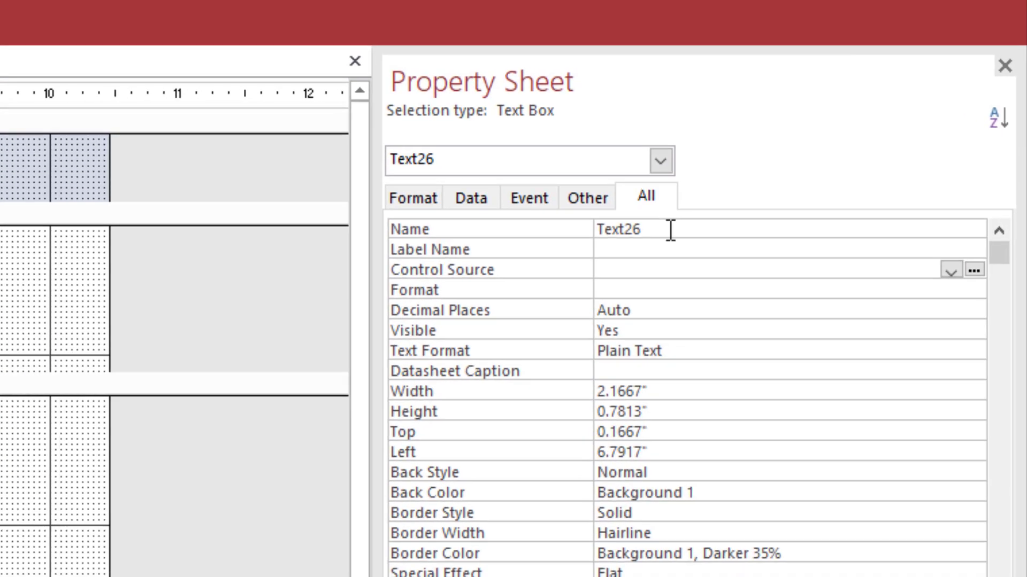
pyautogui.click(622, 180)
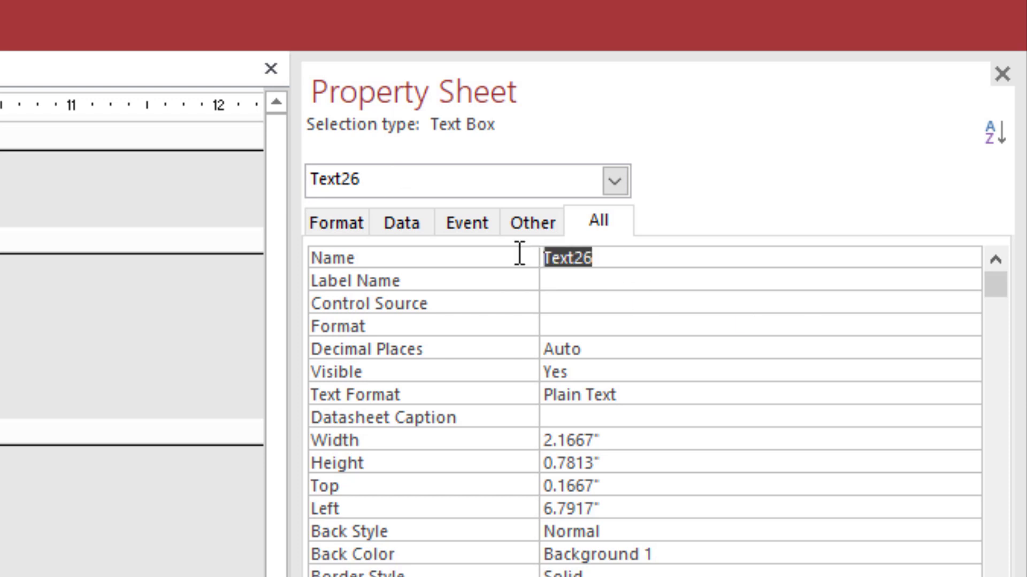
pyautogui.write('tDAutomation')
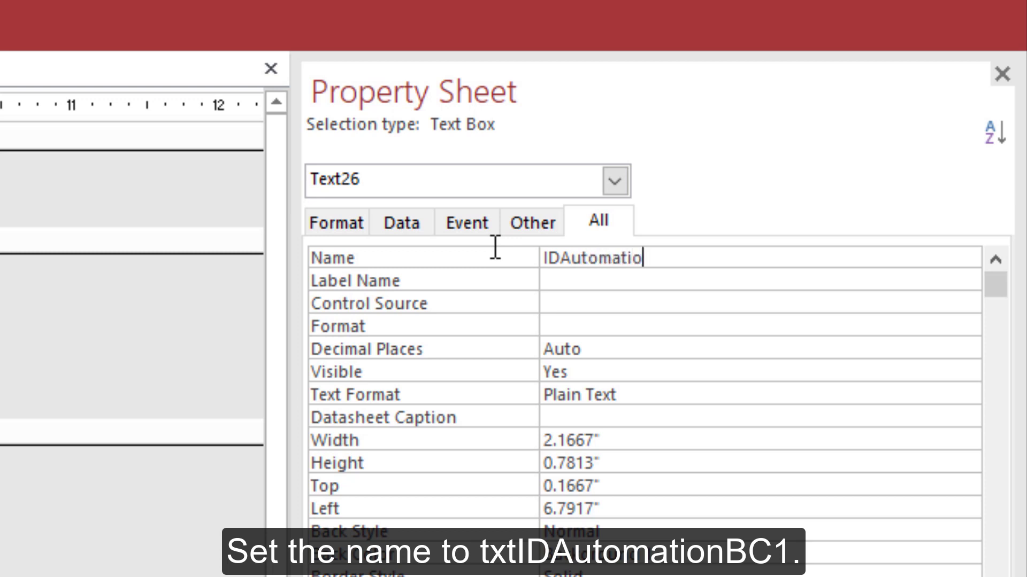
pyautogui.write('BC')
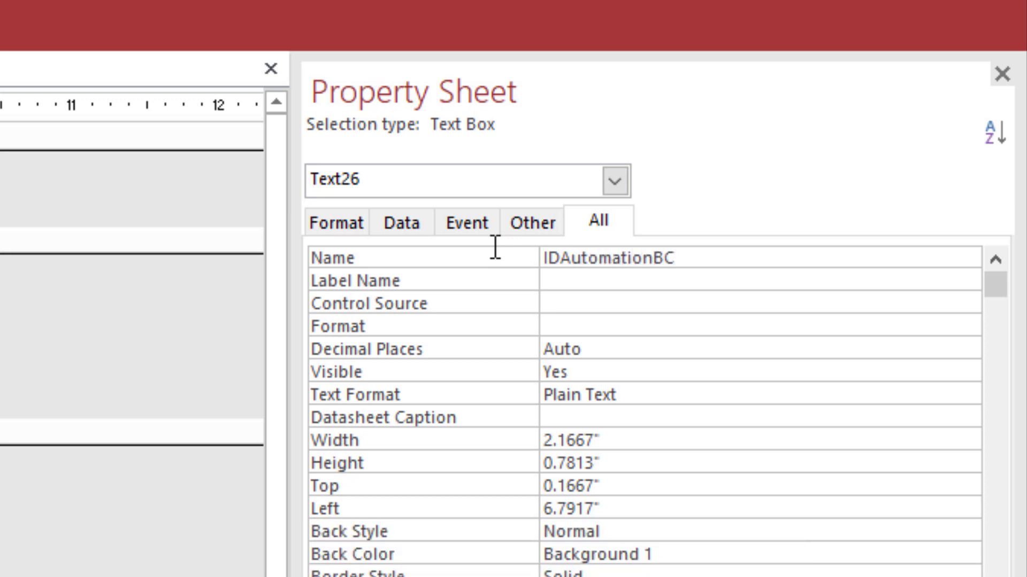
pyautogui.write('1')
pyautogui.press('Left')
pyautogui.press('Return')
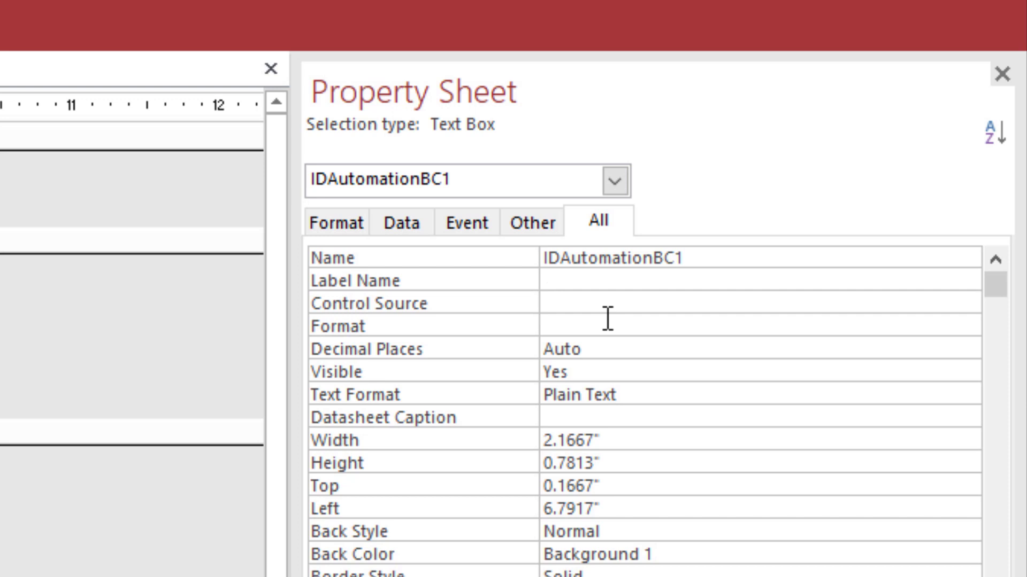
pyautogui.write('txt')
# Set the text box's Control Source to the Num field
pyautogui.click(688, 299)
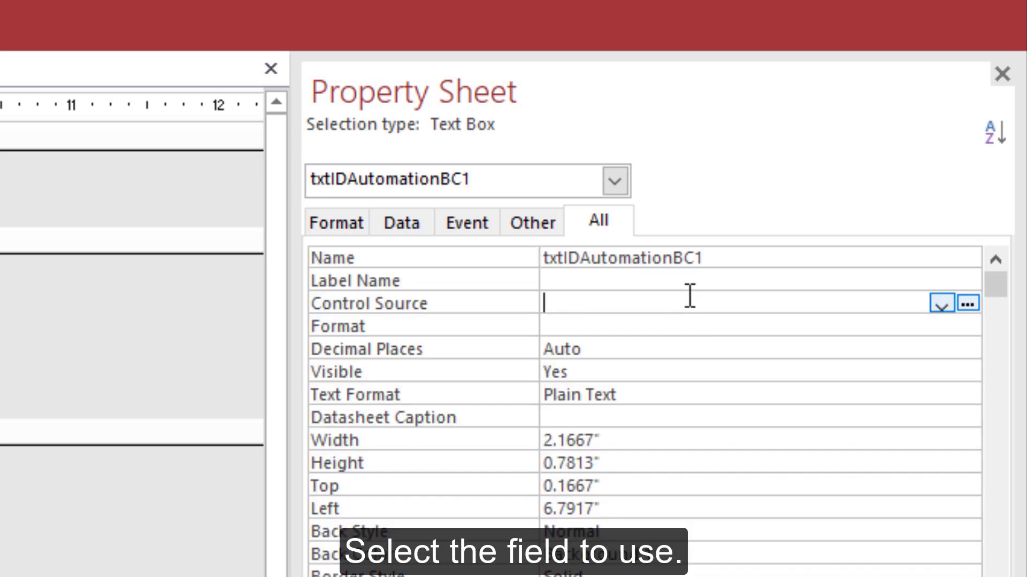
pyautogui.click(941, 305)
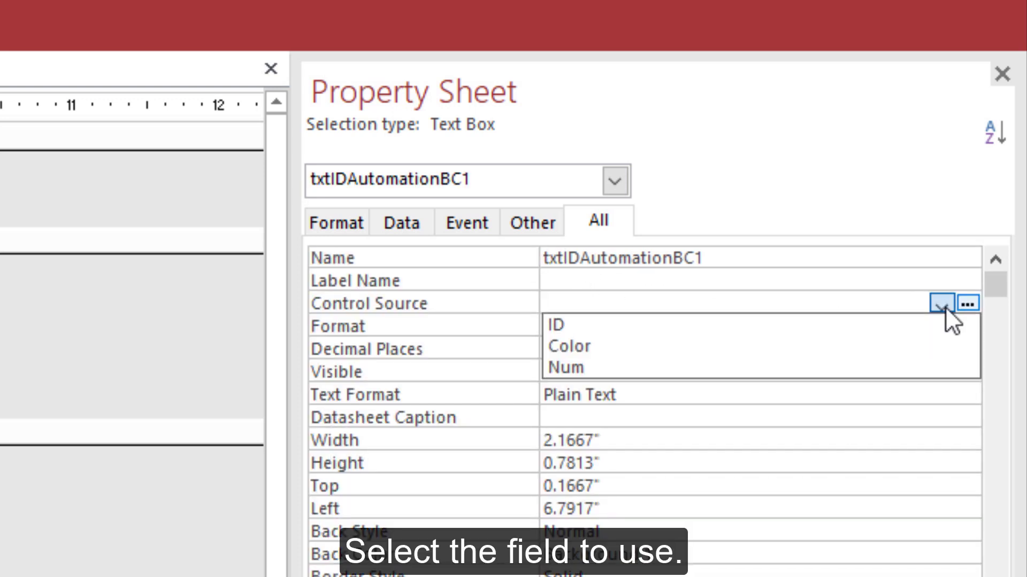
pyautogui.click(562, 368)
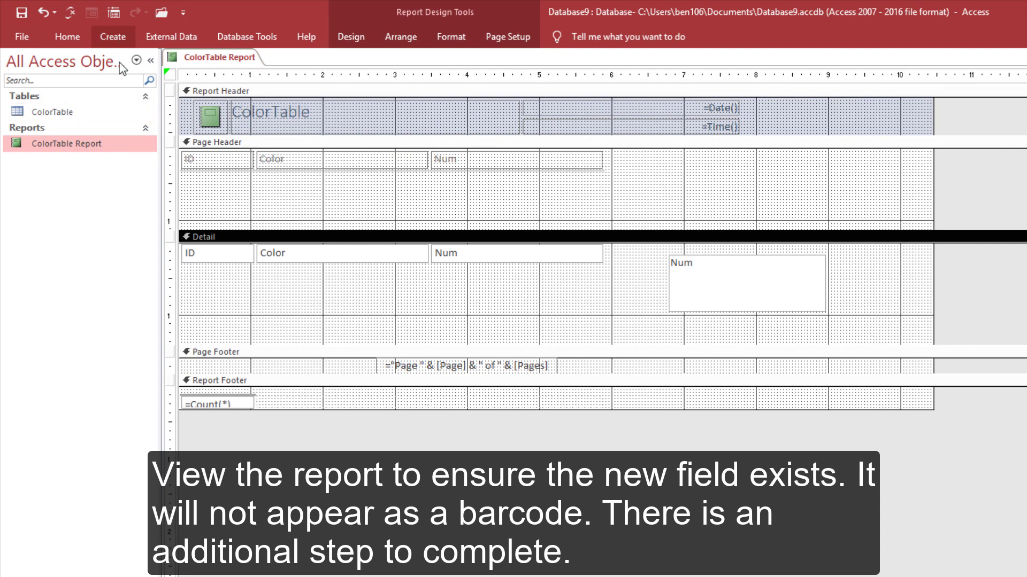
pyautogui.click(84, 145)
pyautogui.doubleClick(84, 146)
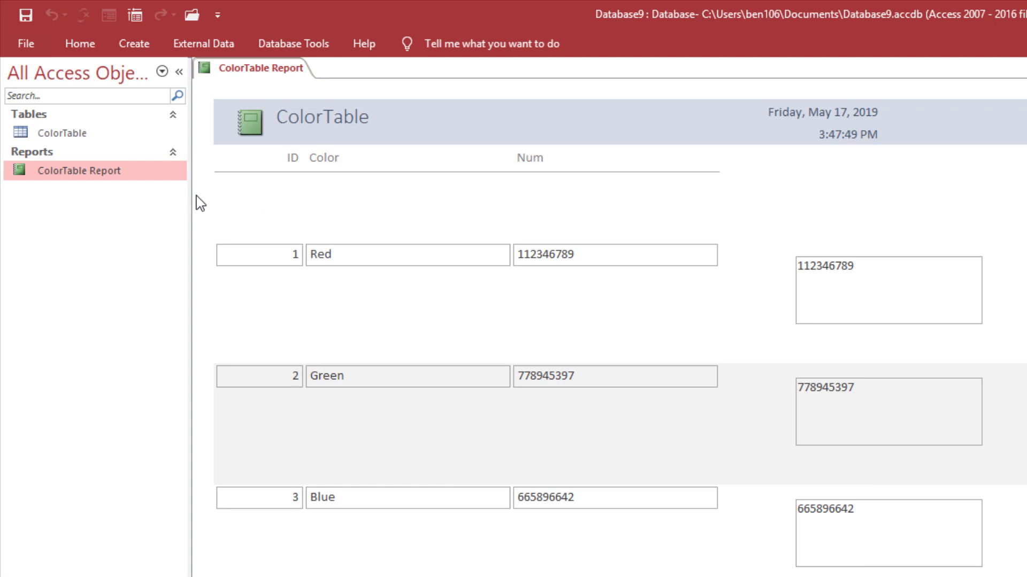
pyautogui.rightClick(99, 175)
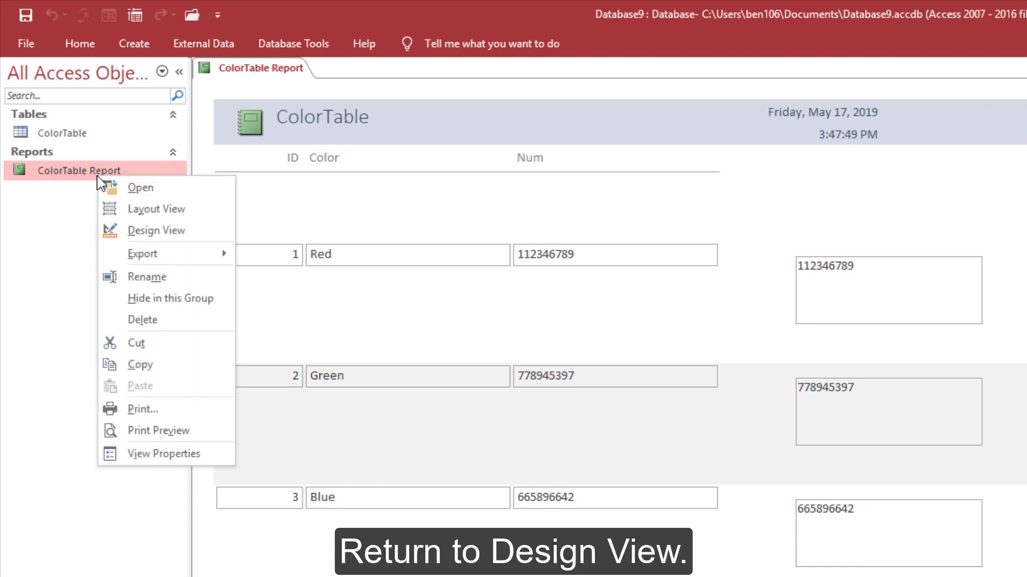
pyautogui.click(131, 231)
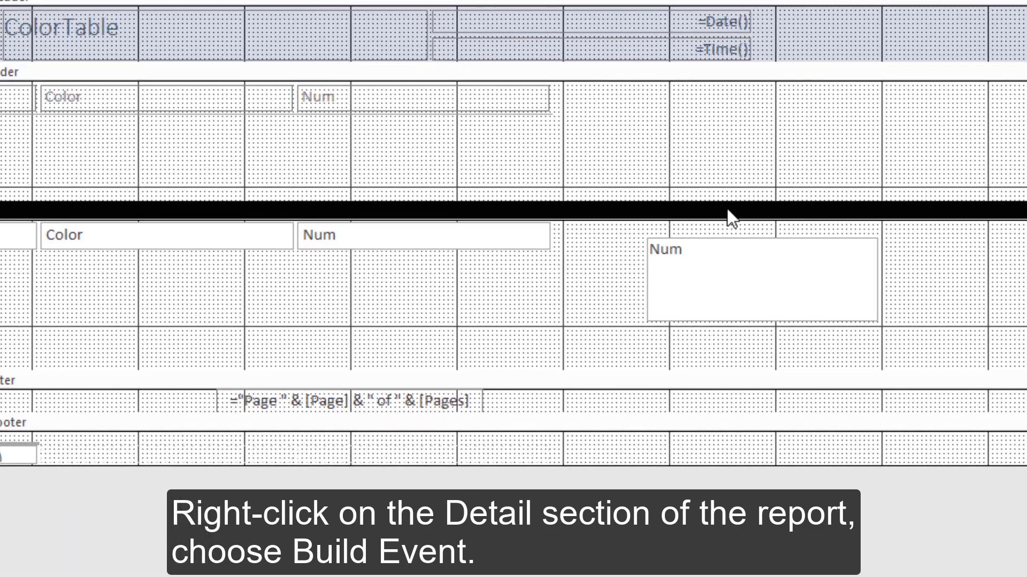
# Build an event from the Detail section bar to create an empty Detail_Format procedure
pyautogui.rightClick(859, 279)
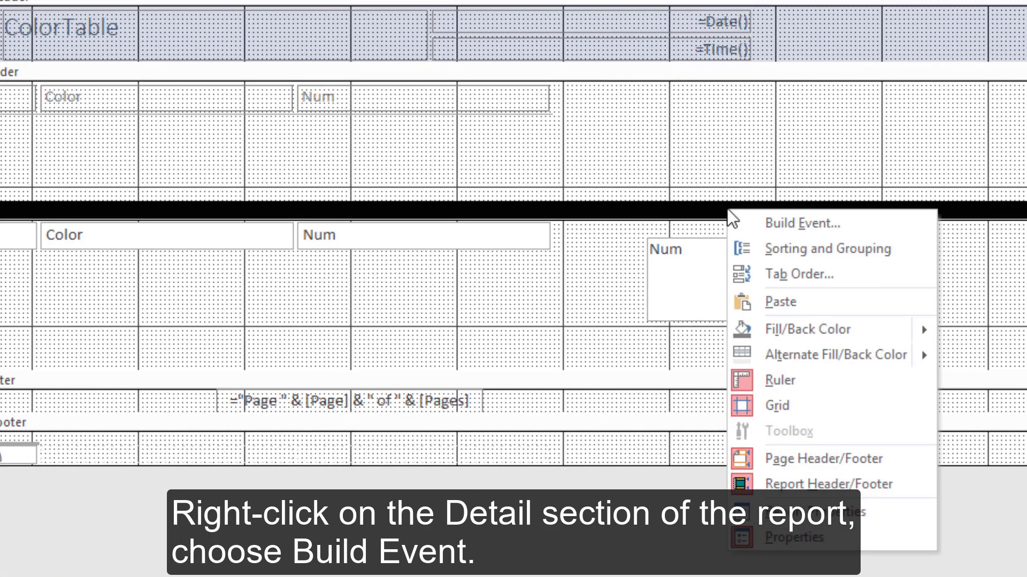
pyautogui.click(776, 222)
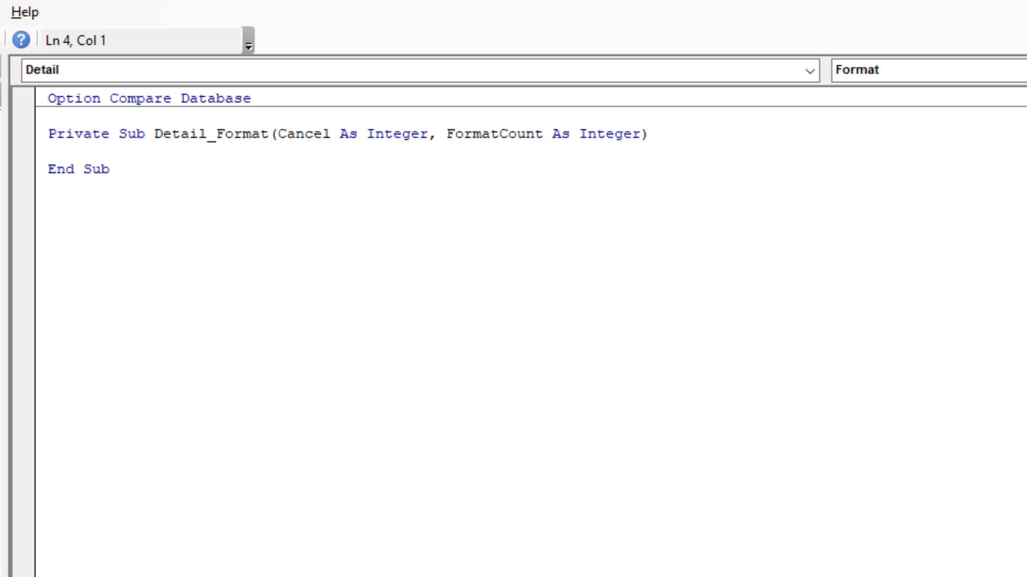
# Paste the sample barcode code into Detail_Format and change the C128 function name to QRCode
pyautogui.click(62, 152)
pyautogui.write('If Len(txtIDAutomationBC1) > 0 Then    result = IDAutomation_NatG_C128(txtIDAutomationBC1, Me) Else    result = "" Exit Sub    End If')
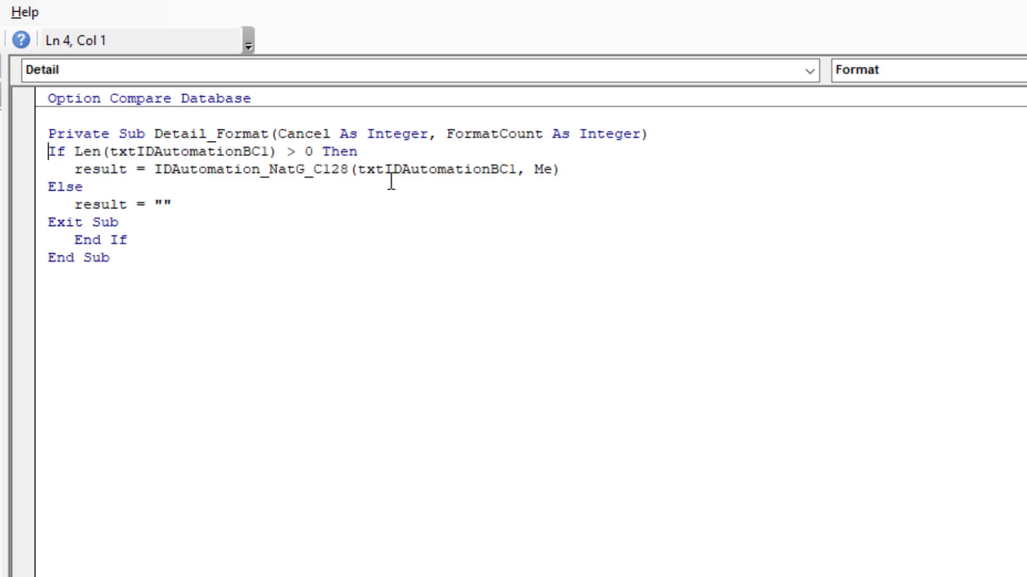
pyautogui.moveTo(351, 170); pyautogui.dragTo(323, 171)
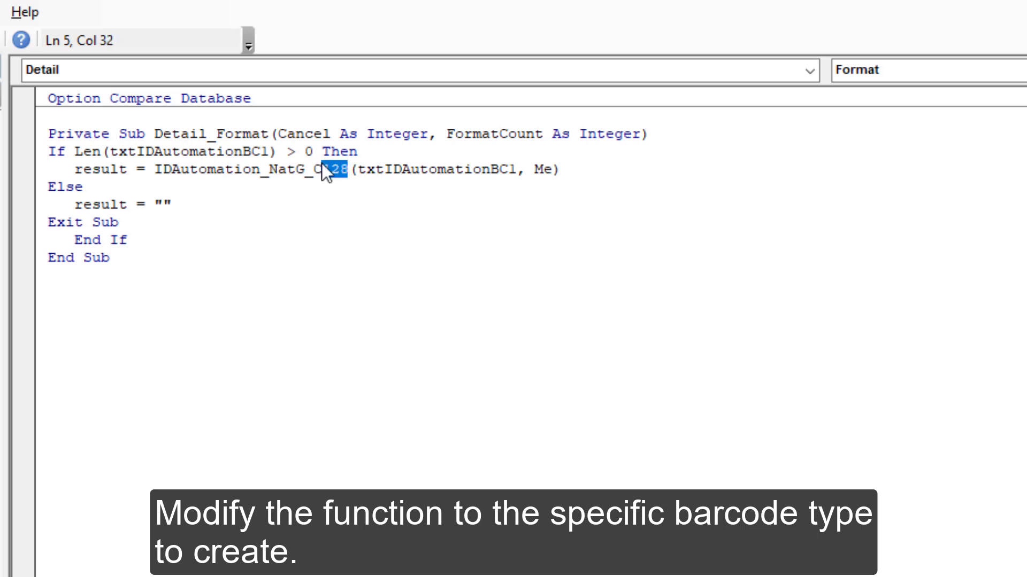
pyautogui.write('QR')
pyautogui.press('BackSpace')
pyautogui.press('BackSpace')
pyautogui.press('BackSpace')
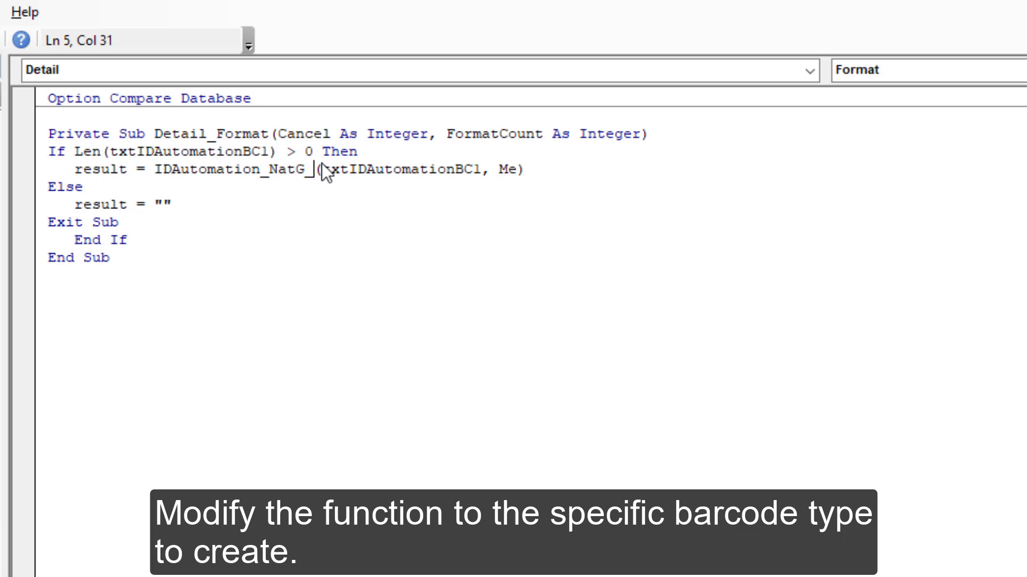
pyautogui.write('QRC')
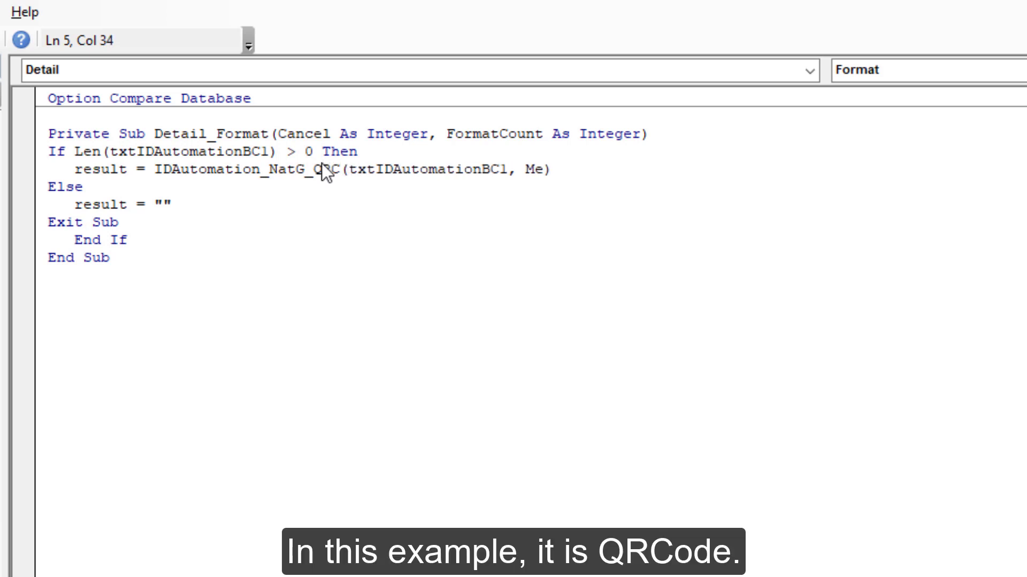
pyautogui.write('ode')
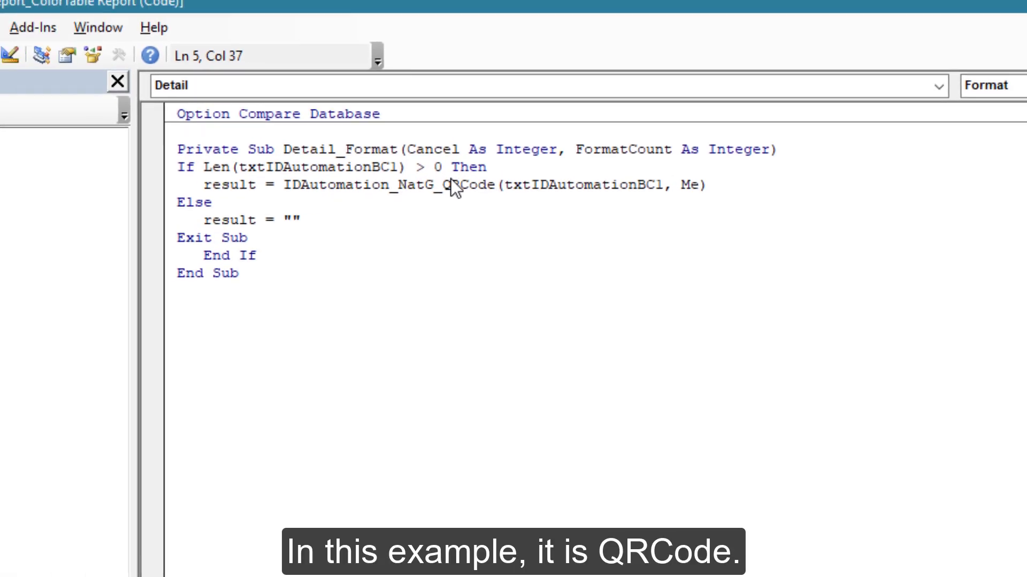
pyautogui.click(501, 407)
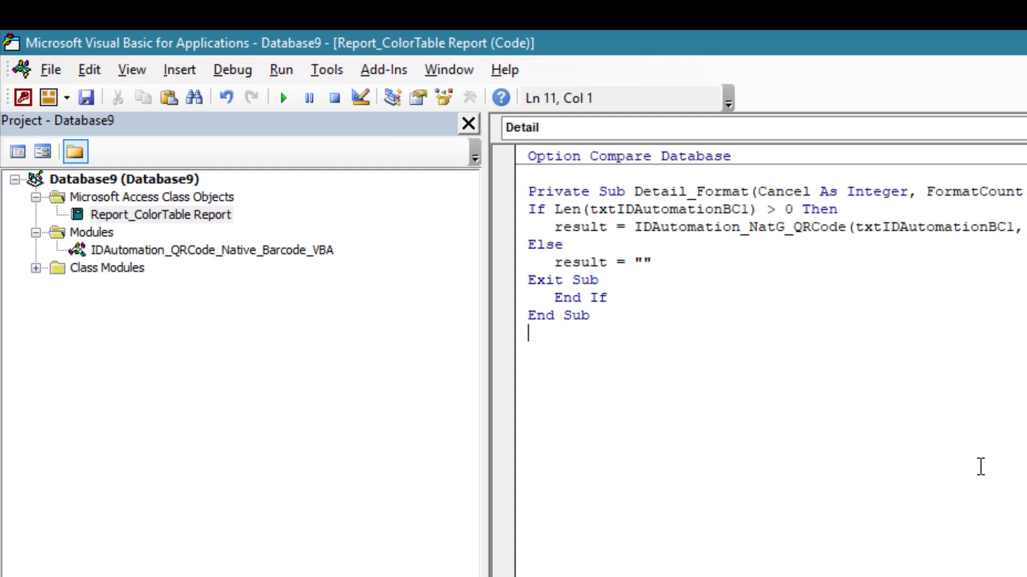
pyautogui.click(50, 70)
# Return to Access, open the ColorTable Report and show it in Print Preview
pyautogui.click(95, 225)
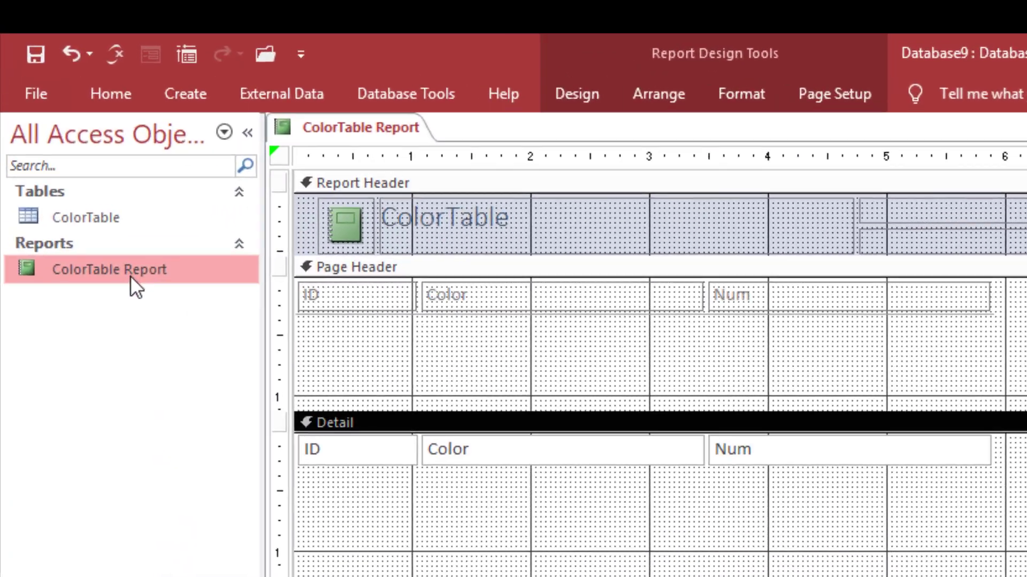
pyautogui.doubleClick(131, 275)
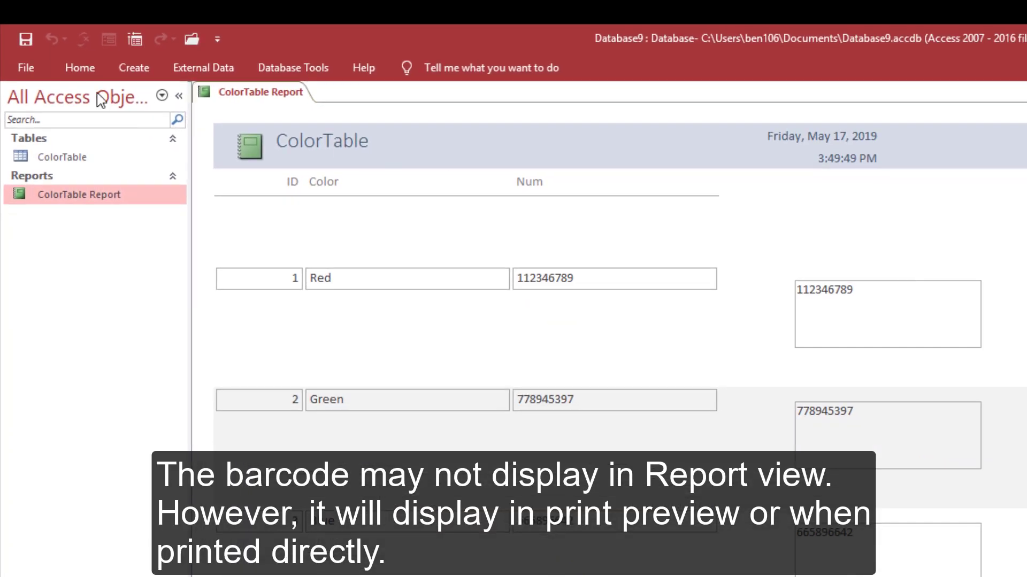
pyautogui.click(31, 69)
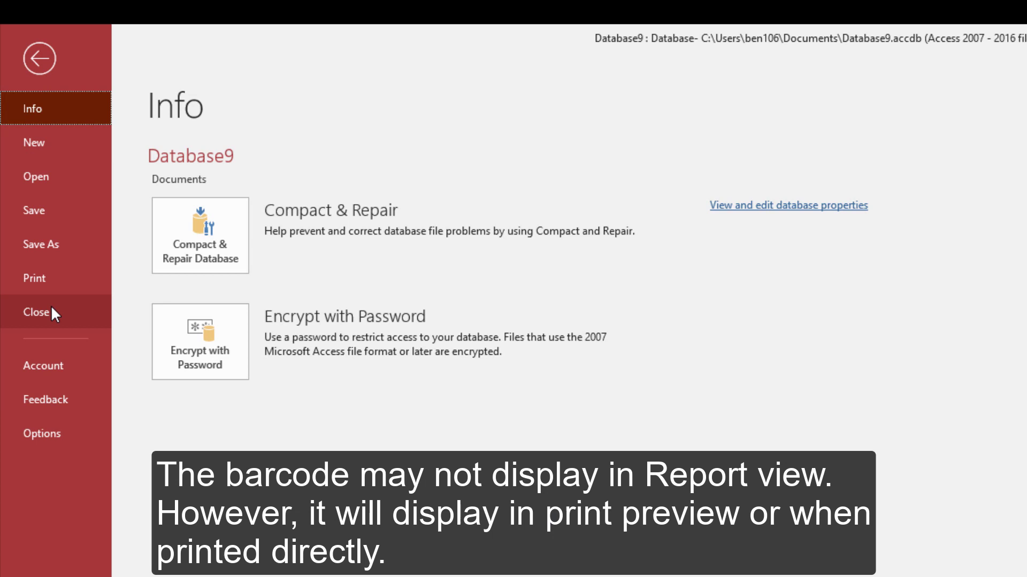
pyautogui.click(46, 278)
pyautogui.click(239, 308)
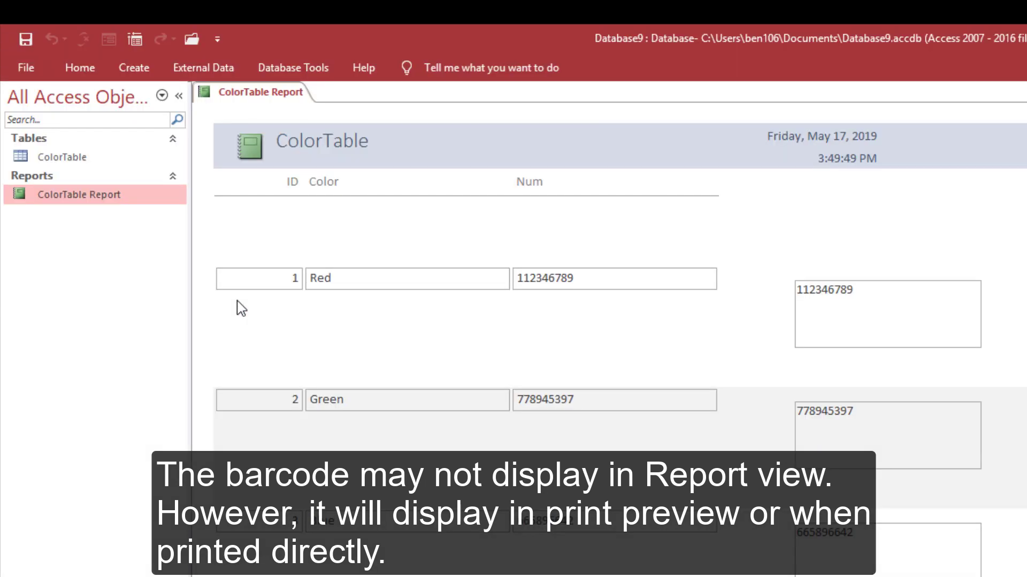